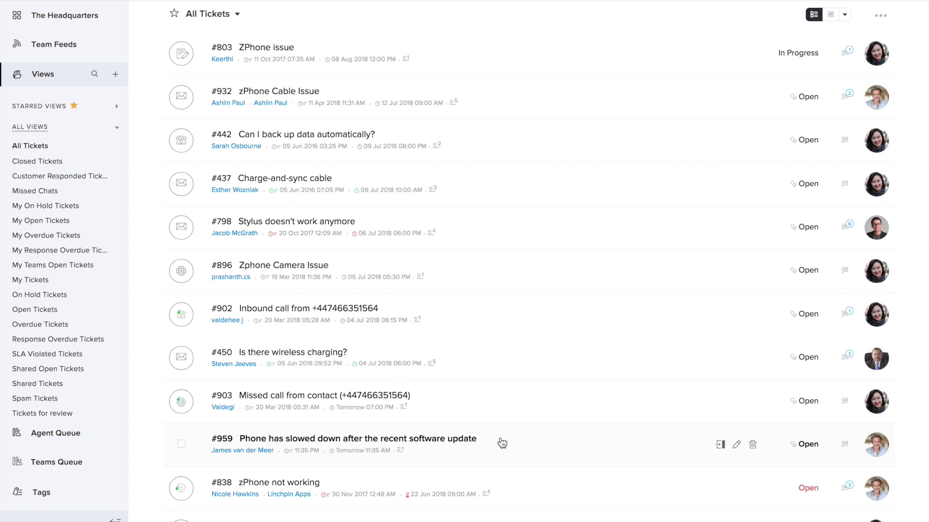
- Open ticket #959 and start a new Jira issue from its actions menu
{"action": "left_click", "coordinate": [469, 443]}
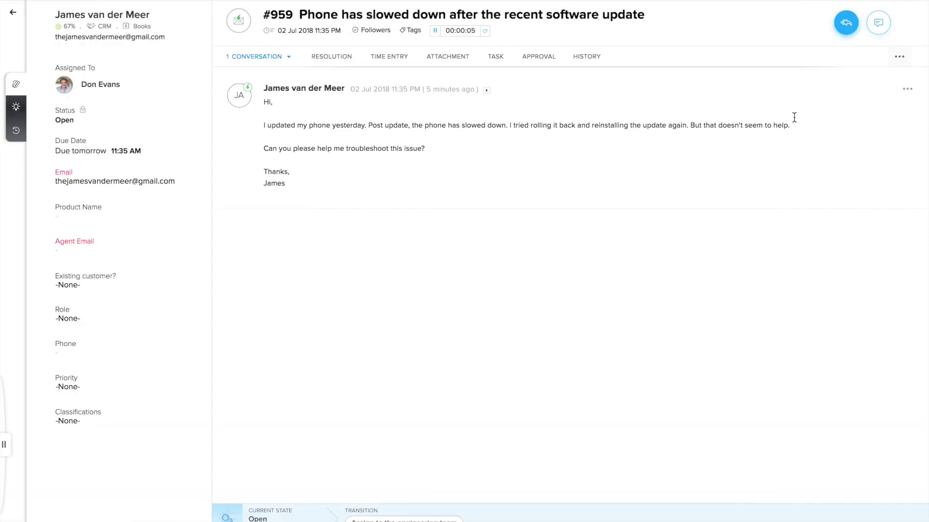
{"action": "left_click", "coordinate": [899, 58]}
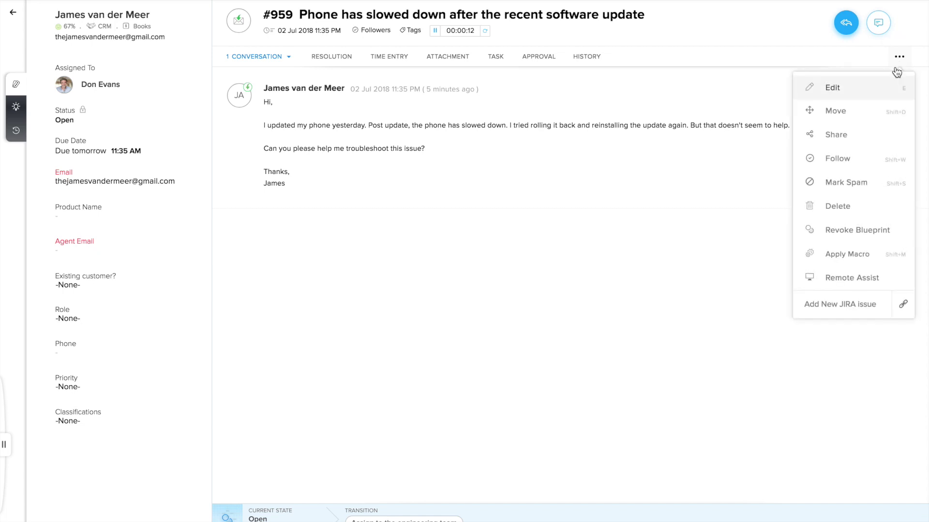
{"action": "left_click", "coordinate": [875, 305]}
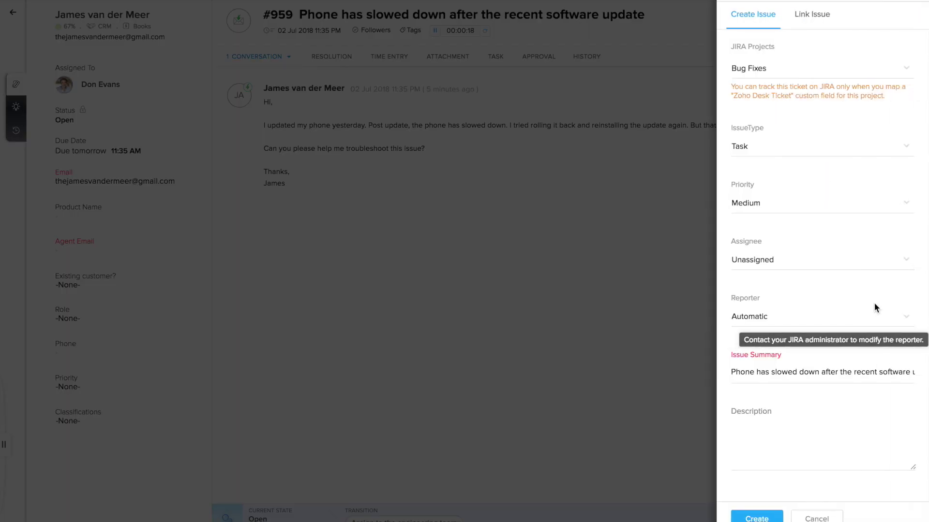
- Create a High-priority zPhone Bug assigned to a teammate, describing the software-update problem
{"action": "left_click", "coordinate": [886, 80]}
{"action": "left_click", "coordinate": [887, 114]}
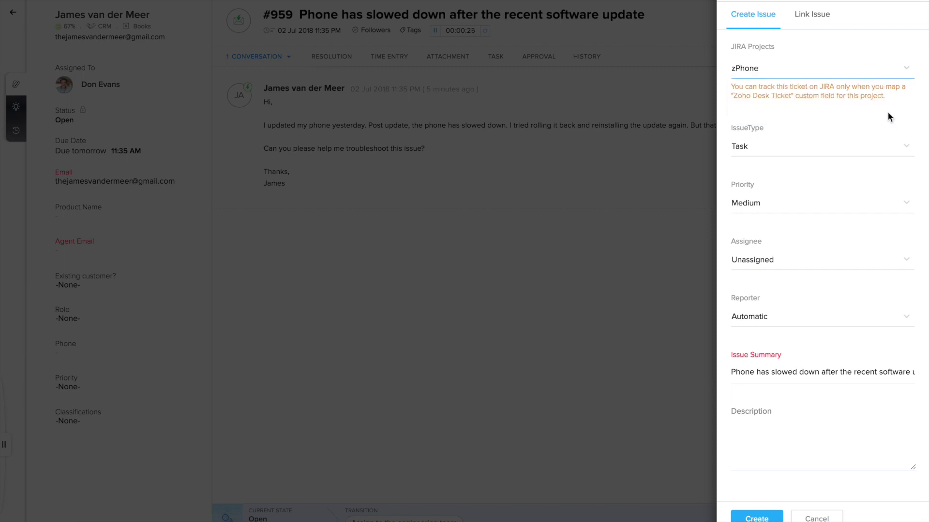
{"action": "left_click", "coordinate": [881, 147]}
{"action": "left_click", "coordinate": [878, 204]}
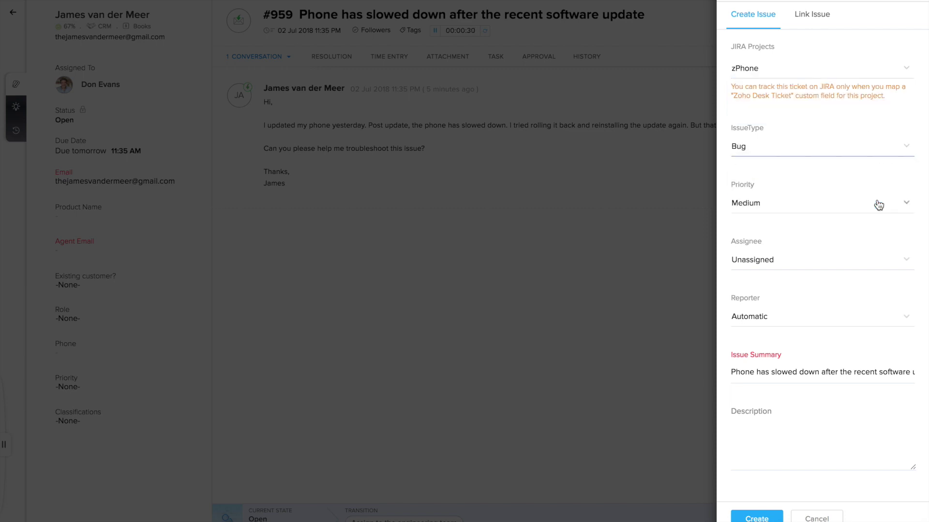
{"action": "left_click", "coordinate": [877, 203]}
{"action": "left_click", "coordinate": [871, 248]}
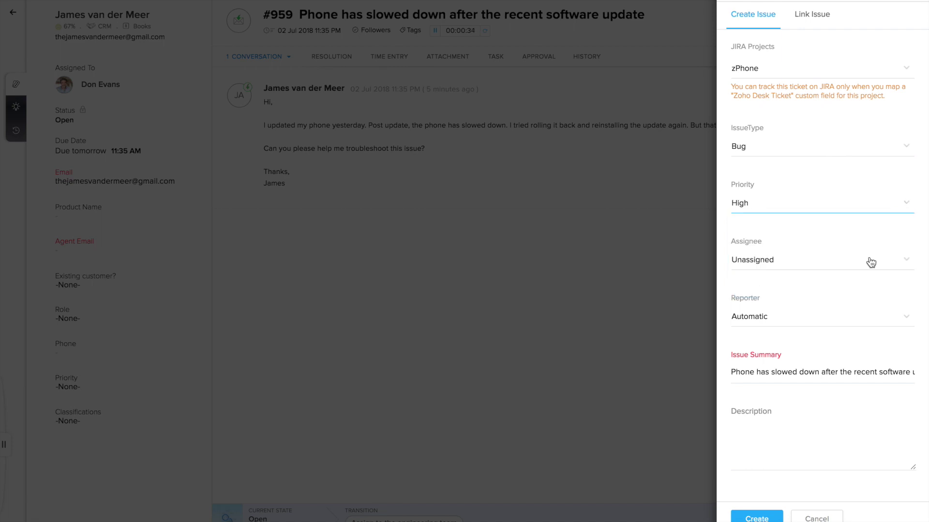
{"action": "left_click", "coordinate": [868, 260]}
{"action": "left_click", "coordinate": [864, 317]}
{"action": "left_click", "coordinate": [852, 437]}
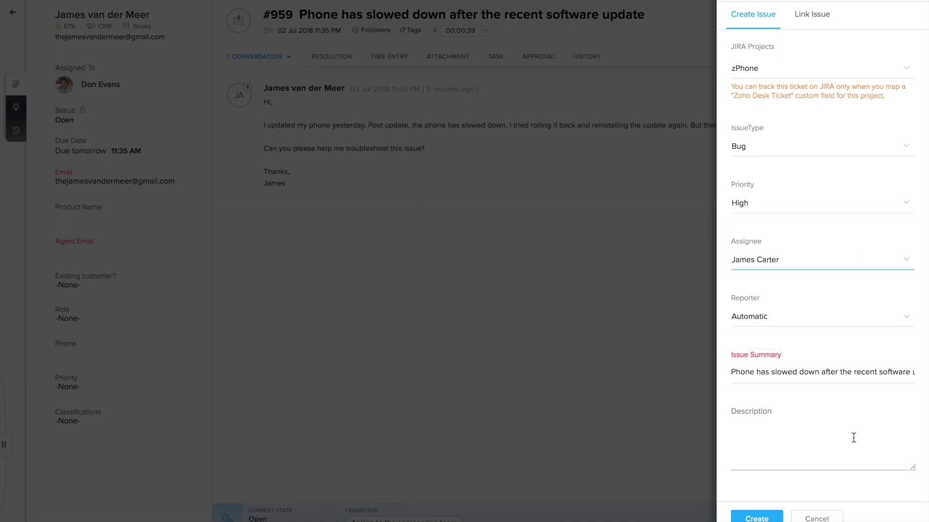
{"action": "type", "text": "Yet another issue due to the software update that we rolled out"}
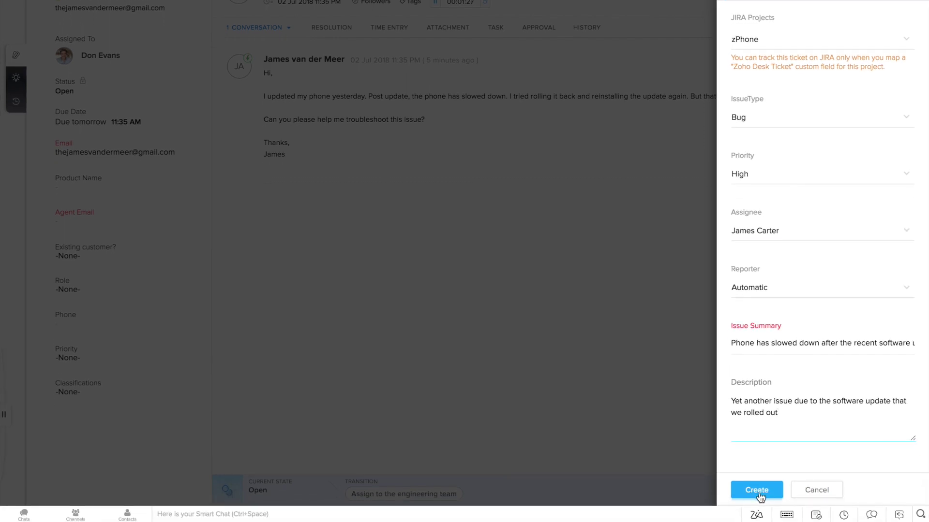
{"action": "left_click", "coordinate": [758, 490]}
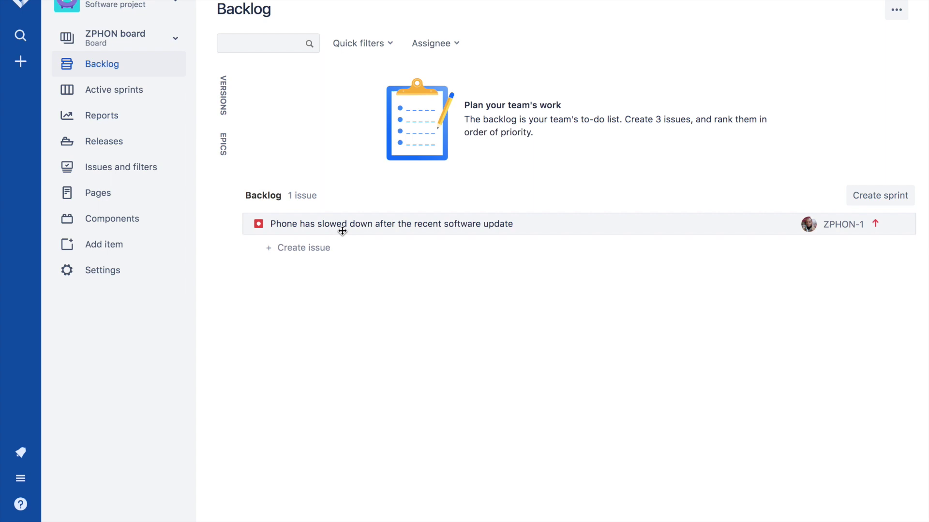
- Open ZPHON-1 'Phone has slowed down after the recent software update' from the backlog
{"action": "left_click", "coordinate": [343, 231]}
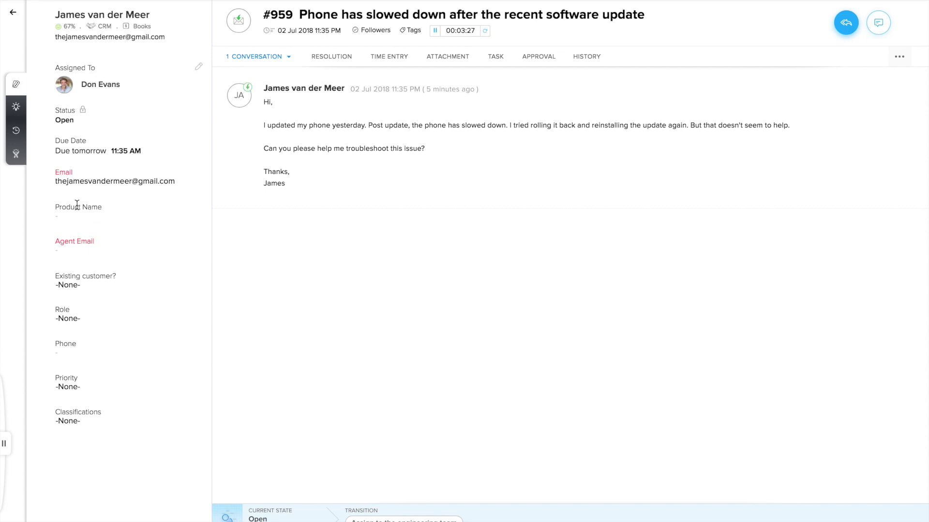
- Mention the assignee on ZPHON-1: 'This is a high priority issue. Can we fix this immediately?'
{"action": "left_click", "coordinate": [17, 155]}
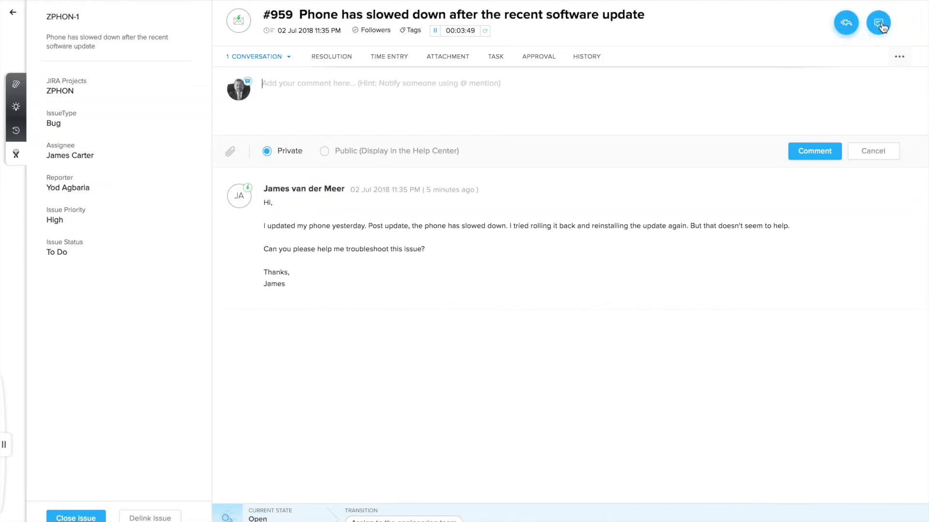
{"action": "type", "text": "@Jam"}
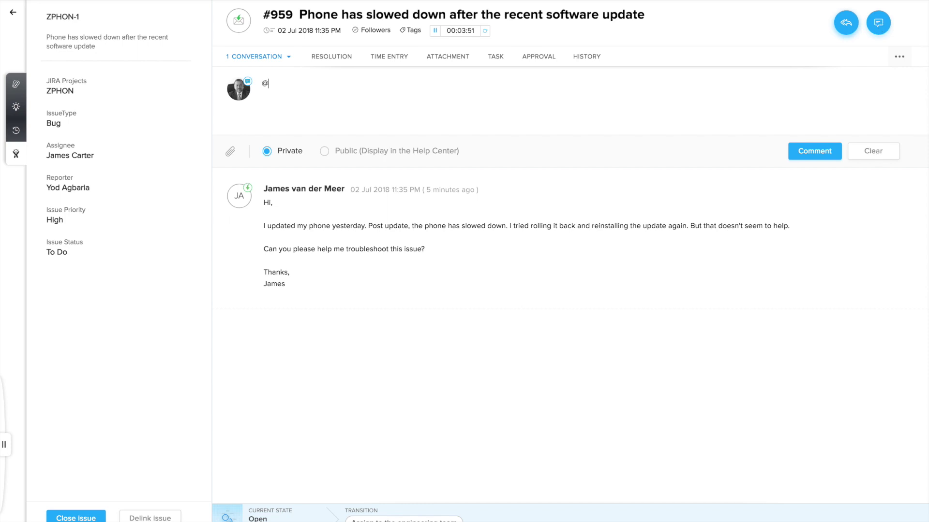
{"action": "left_click", "coordinate": [619, 112]}
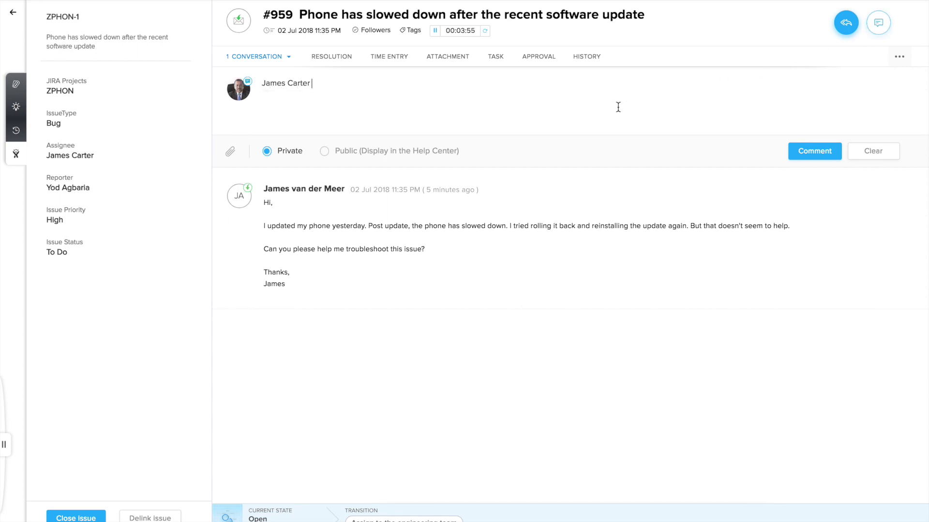
{"action": "type", "text": "This is a high priority issue. Can we fix this immediately?"}
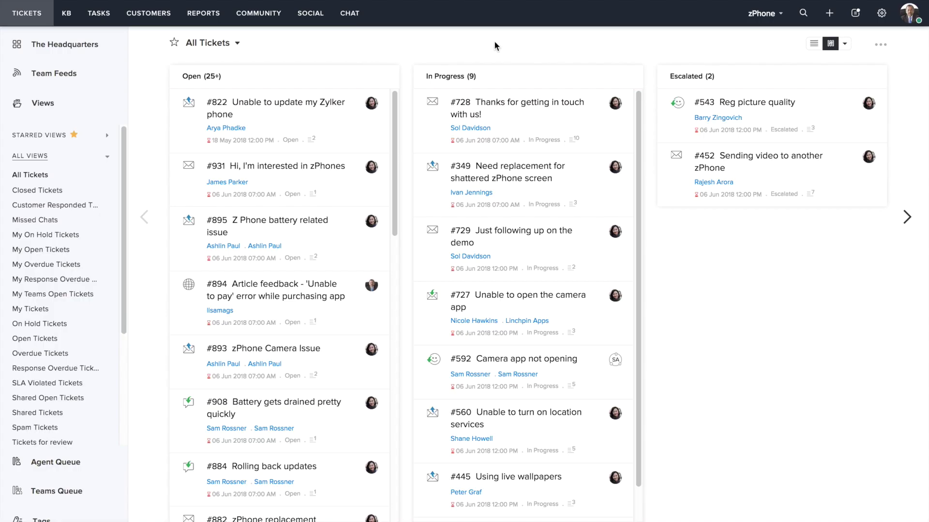
- Set up the JIRA Cloud integration for the zylker domain and generate its public key
{"action": "left_click", "coordinate": [883, 14]}
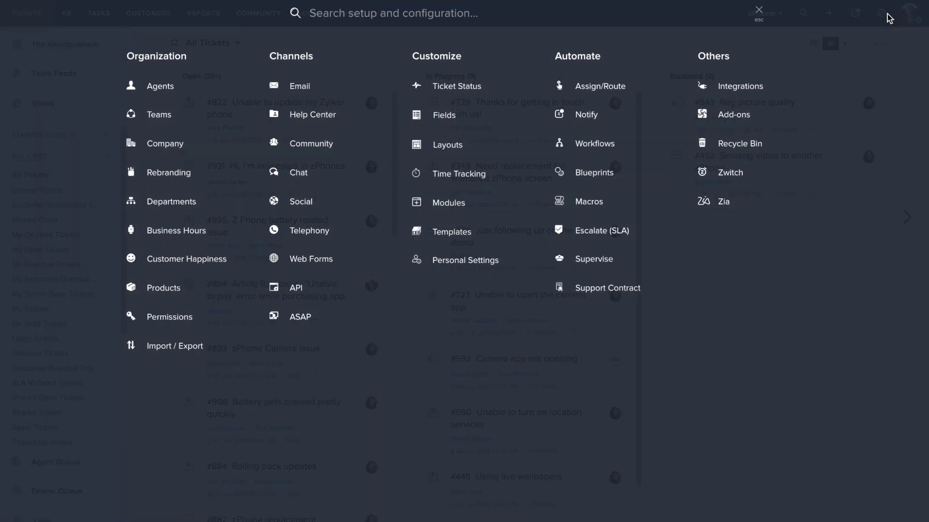
{"action": "left_click", "coordinate": [742, 90]}
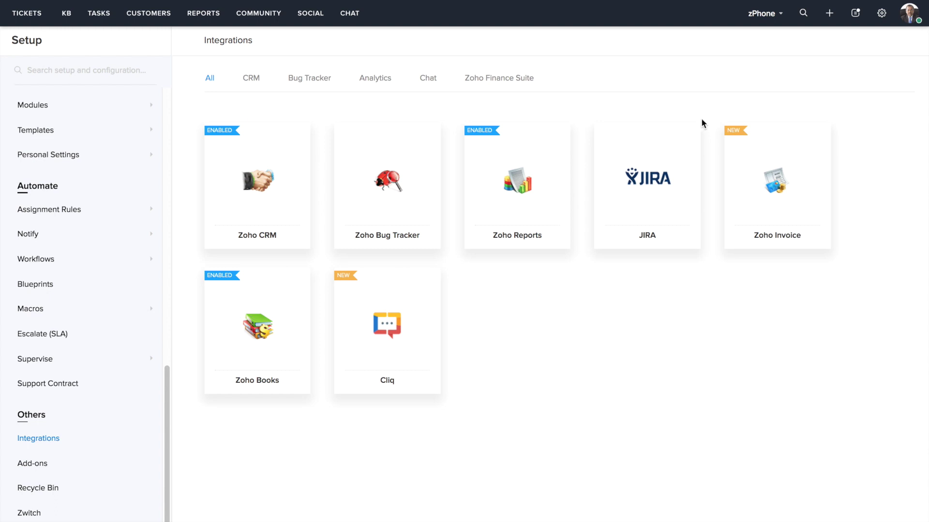
{"action": "left_click", "coordinate": [647, 223]}
{"action": "left_click", "coordinate": [274, 133]}
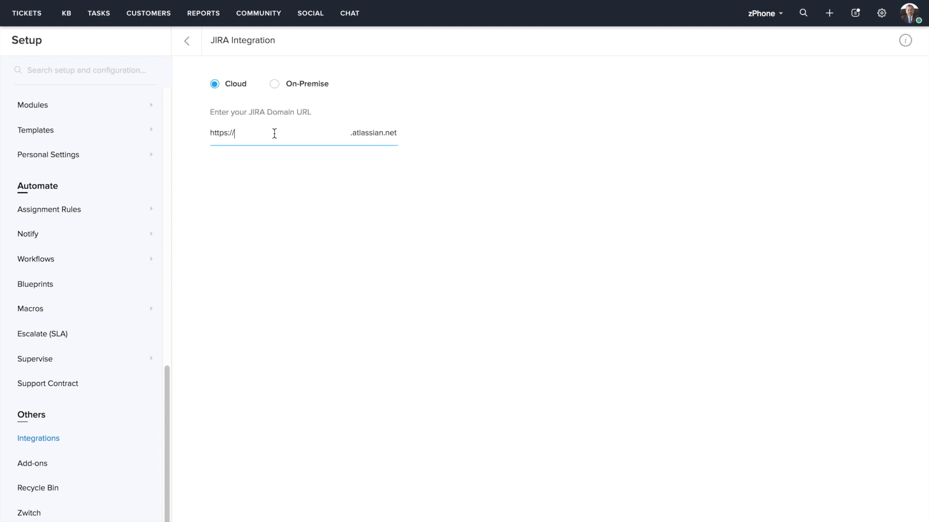
{"action": "type", "text": "zylker"}
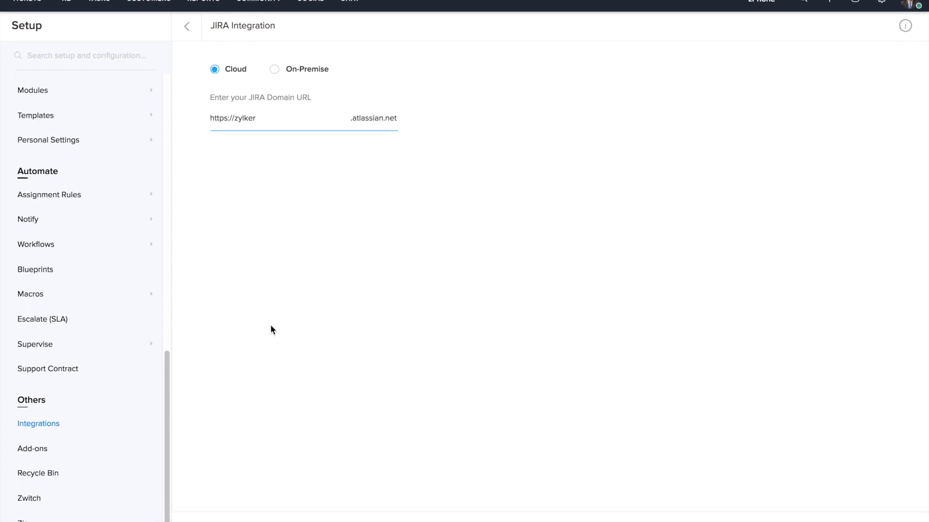
{"action": "left_click", "coordinate": [265, 490]}
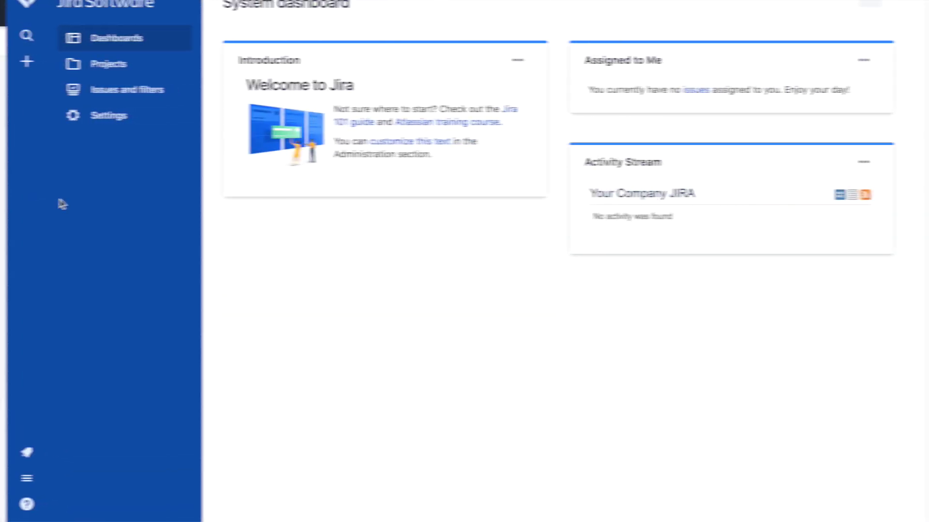
{"action": "left_click", "coordinate": [99, 122]}
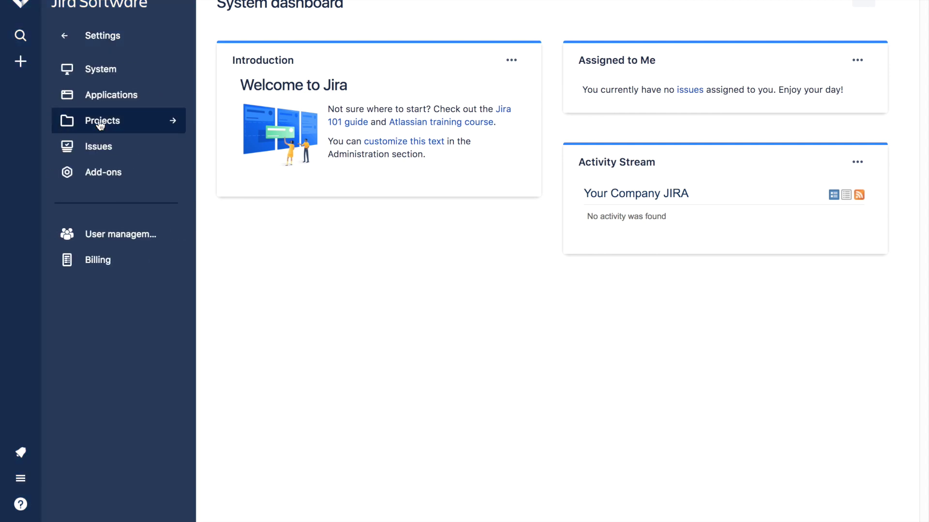
{"action": "left_click", "coordinate": [101, 96]}
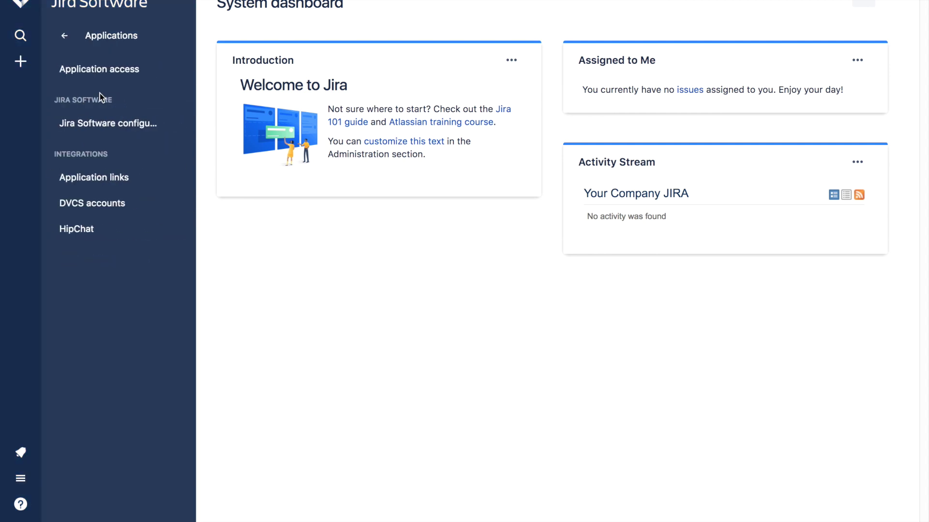
{"action": "left_click", "coordinate": [125, 180]}
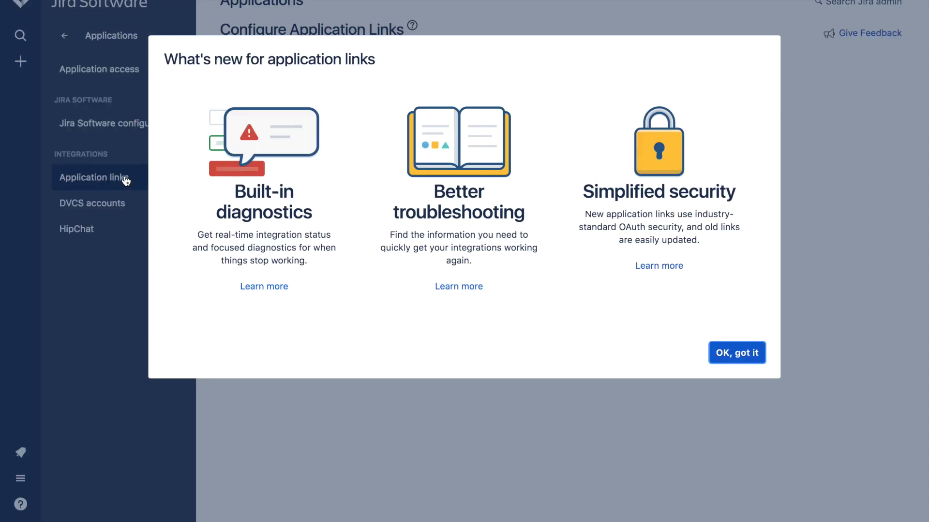
{"action": "left_click", "coordinate": [736, 350]}
{"action": "type", "text": "https://desk.zoho.com"}
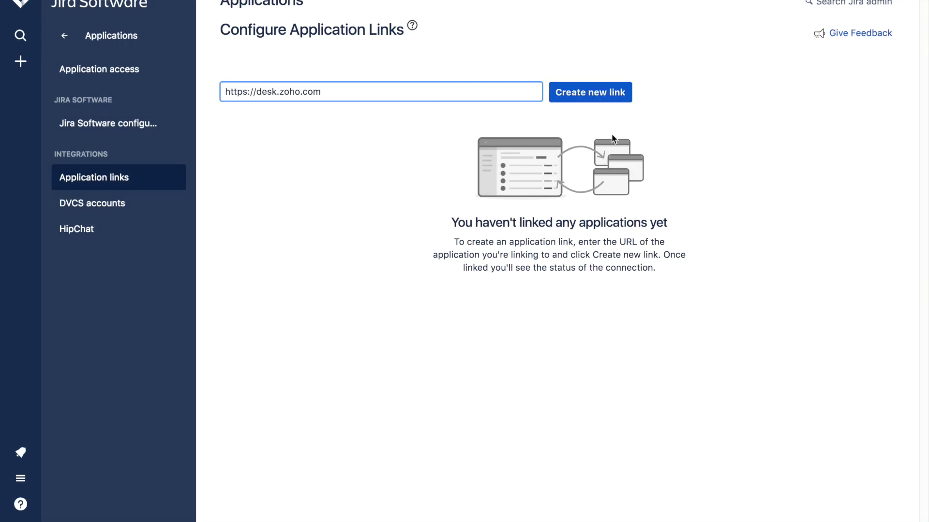
{"action": "left_click", "coordinate": [596, 89]}
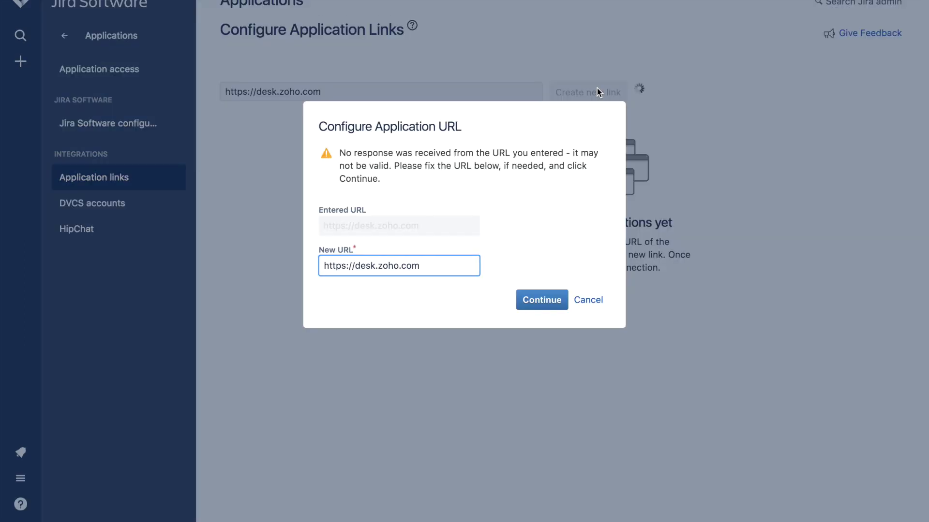
{"action": "left_click", "coordinate": [553, 301]}
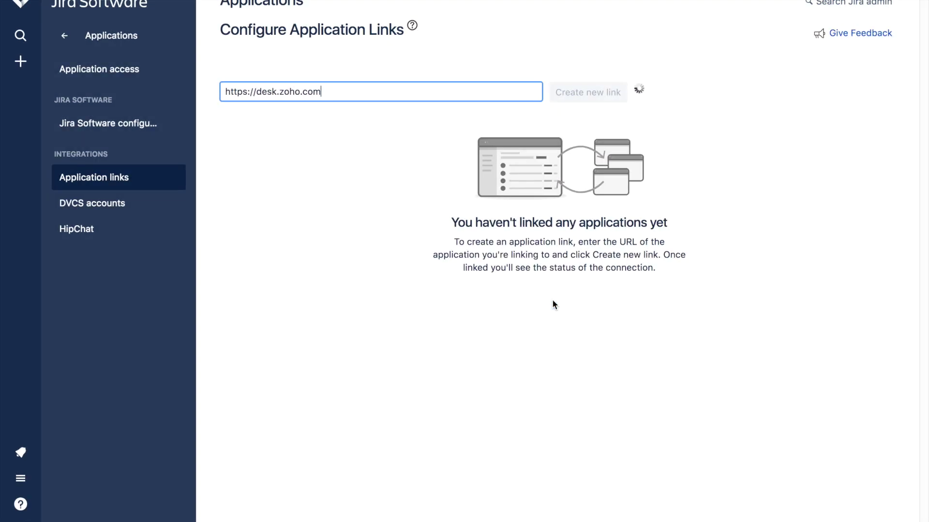
{"action": "type", "text": "Zoho Desk"}
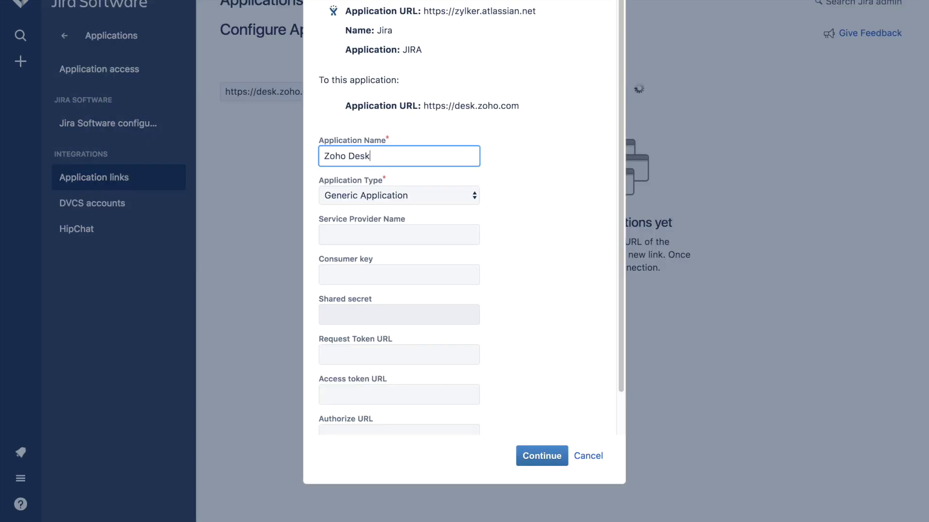
{"action": "scroll", "coordinate": [459, 241], "scroll_direction": "down", "scroll_amount": 2}
{"action": "left_click", "coordinate": [324, 412]}
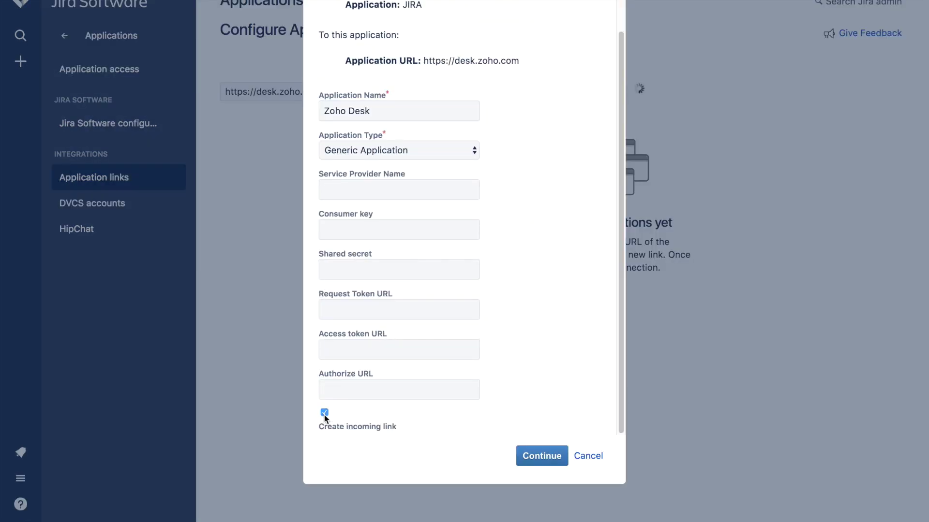
{"action": "left_click", "coordinate": [534, 459]}
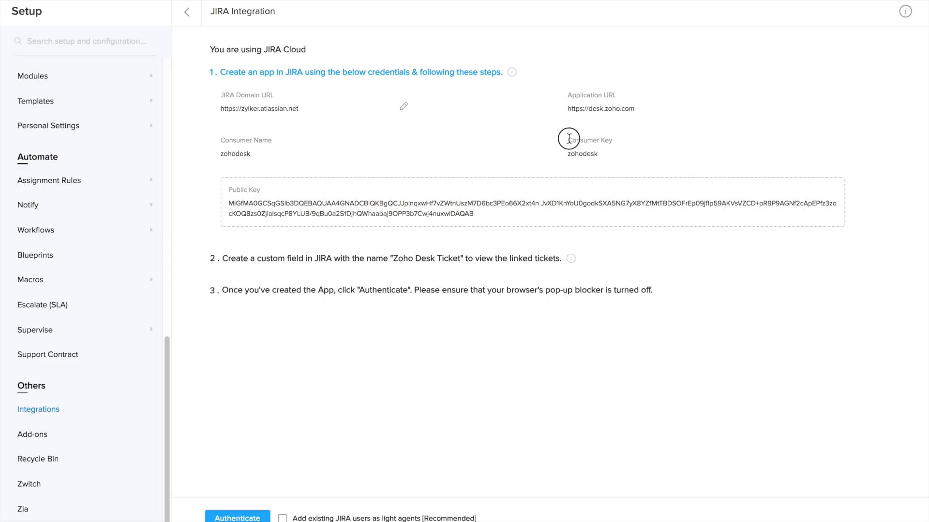
- Enter consumer key and name 'zohodesk' and paste Zoho Desk's public key into the incoming link
{"action": "left_click_drag", "start_coordinate": [564, 139], "coordinate": [598, 149]}
{"action": "key", "text": "ctrl+Left"}
{"action": "type", "text": "zohodesk"}
{"action": "key", "text": "Tab"}
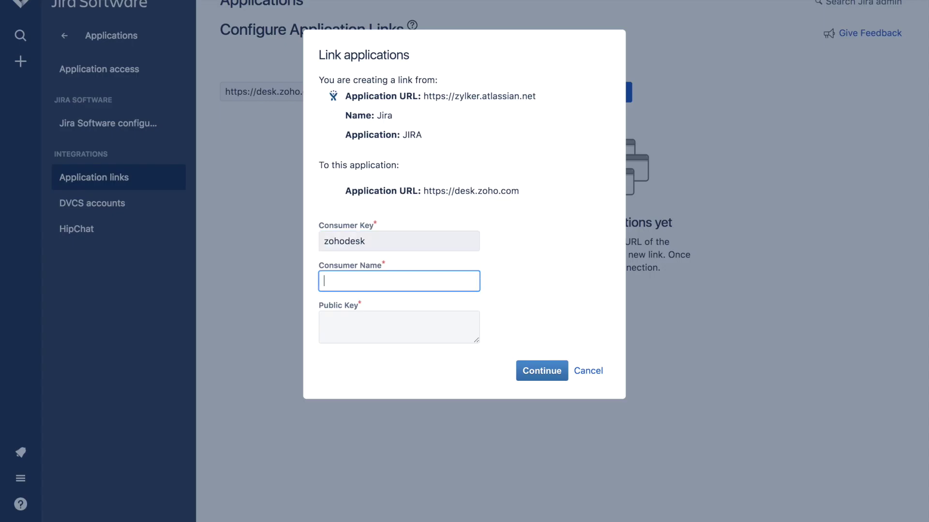
{"action": "type", "text": "zohodesk"}
{"action": "key", "text": "ctrl+Right"}
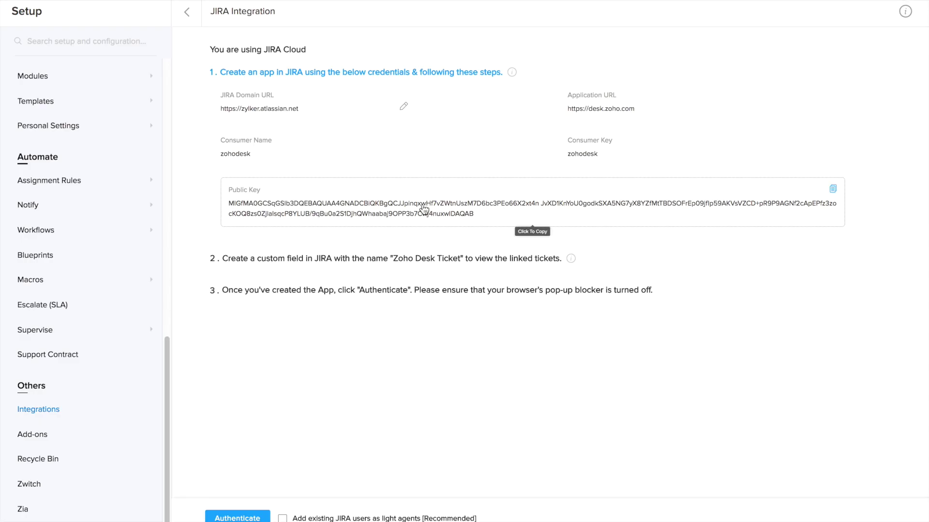
{"action": "left_click", "coordinate": [397, 209]}
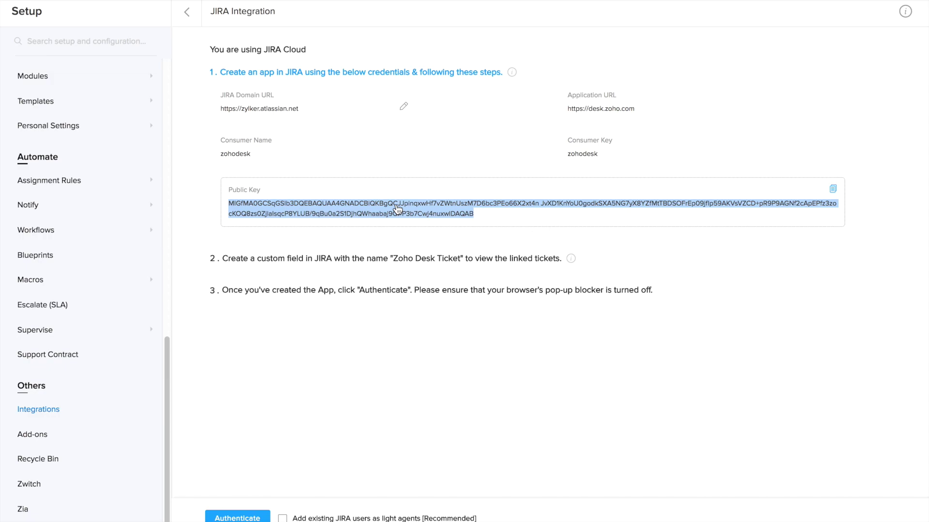
{"action": "key", "text": "ctrl+Left"}
{"action": "left_click", "coordinate": [402, 327]}
{"action": "key", "text": "super+v"}
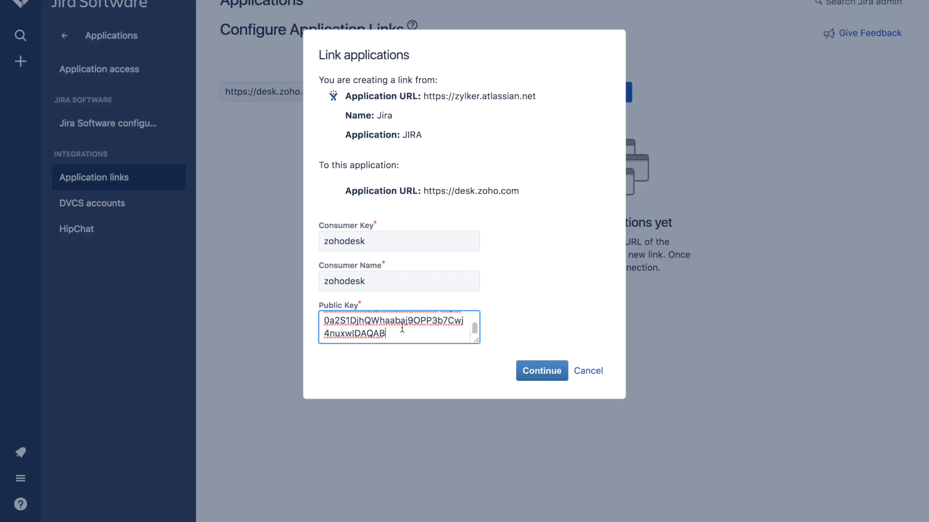
{"action": "left_click", "coordinate": [540, 373]}
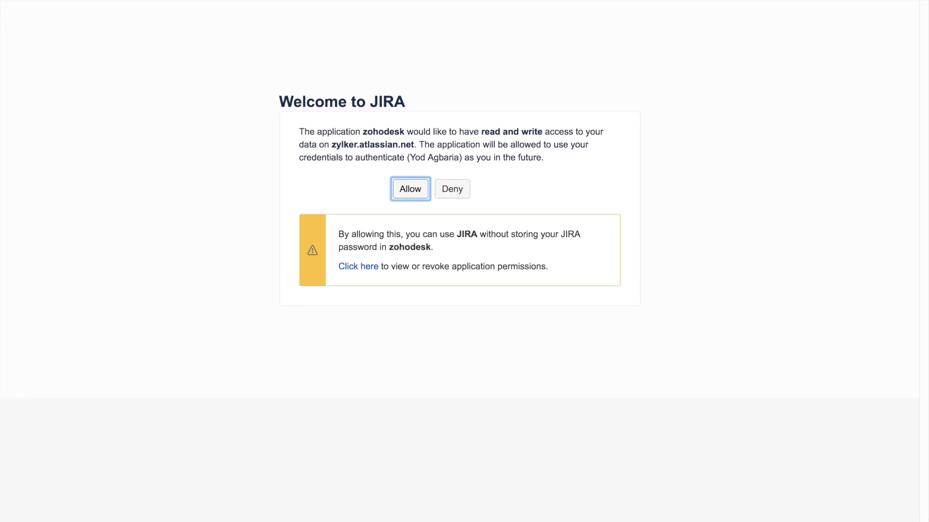
- Allow zohodesk read and write access on the Jira authorization page
{"action": "left_click", "coordinate": [410, 189]}
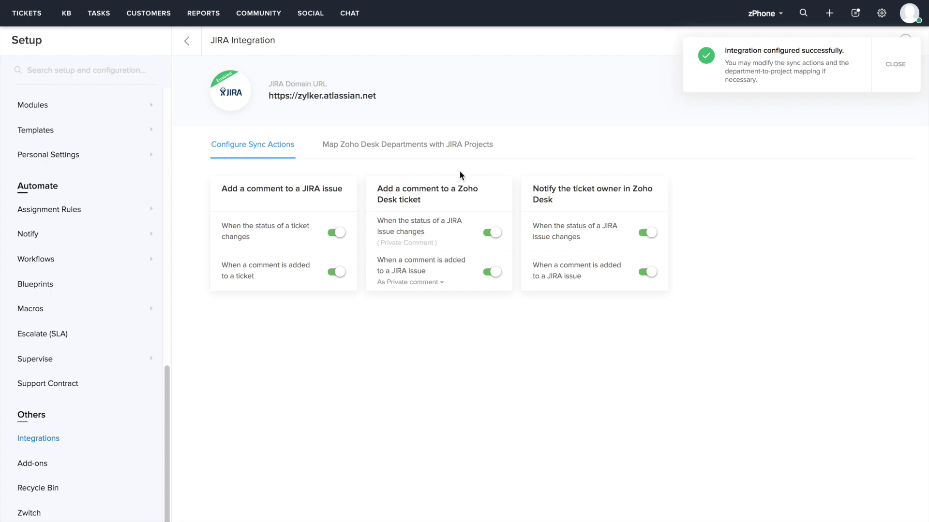
- Set zPad to file issues in selected projects, keeping Bug Fixes, and save the mapping
{"action": "left_click", "coordinate": [893, 73]}
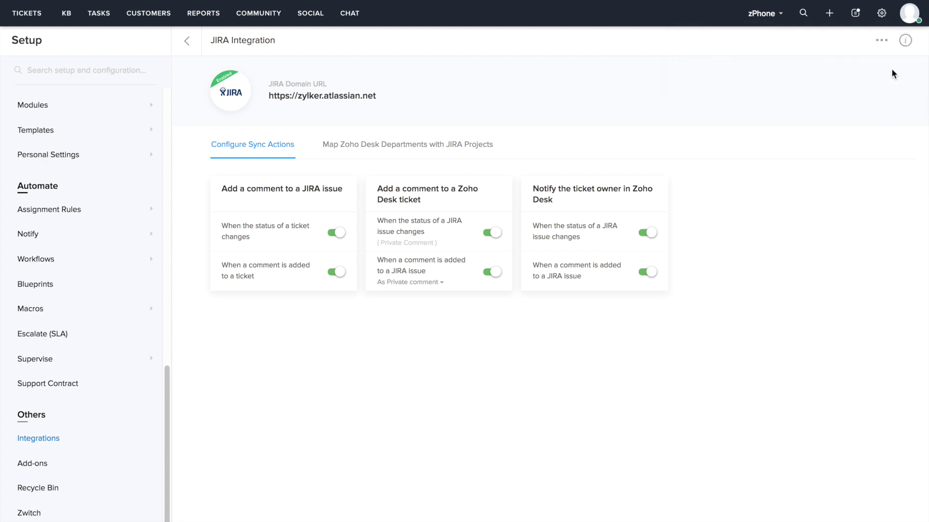
{"action": "left_click", "coordinate": [414, 150]}
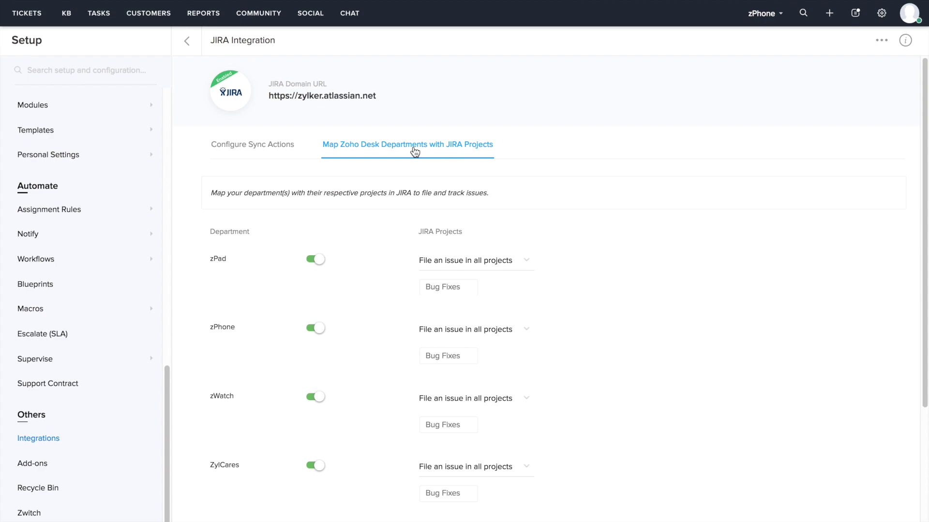
{"action": "left_click", "coordinate": [504, 268]}
{"action": "left_click", "coordinate": [504, 290]}
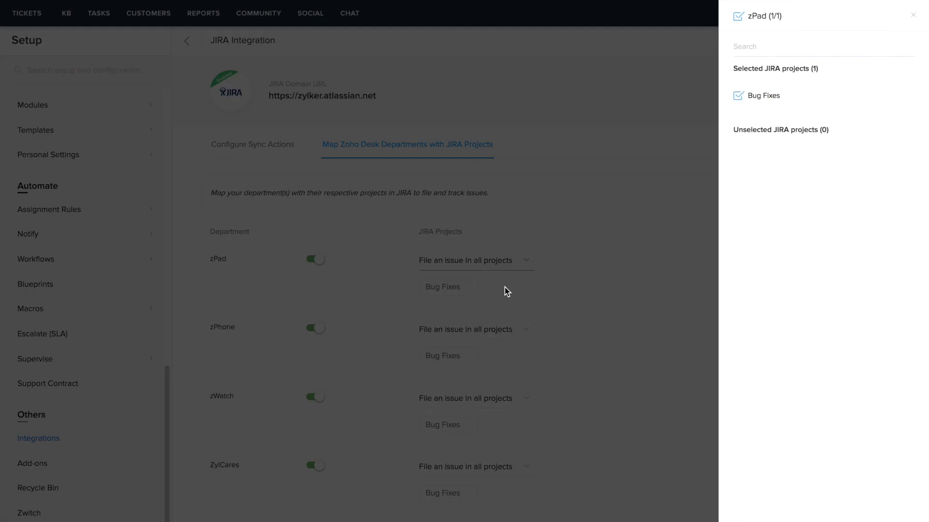
{"action": "scroll", "coordinate": [758, 457], "scroll_direction": "down", "scroll_amount": 2}
{"action": "left_click", "coordinate": [758, 489]}
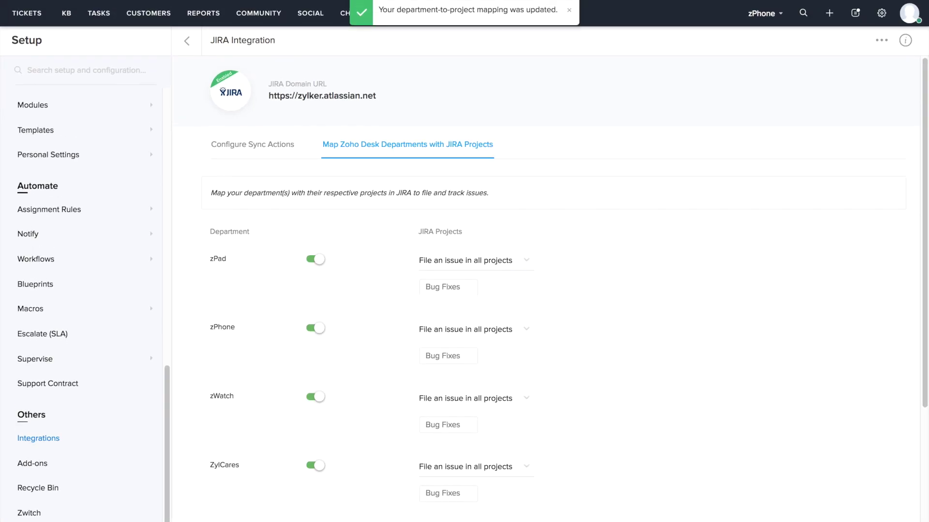